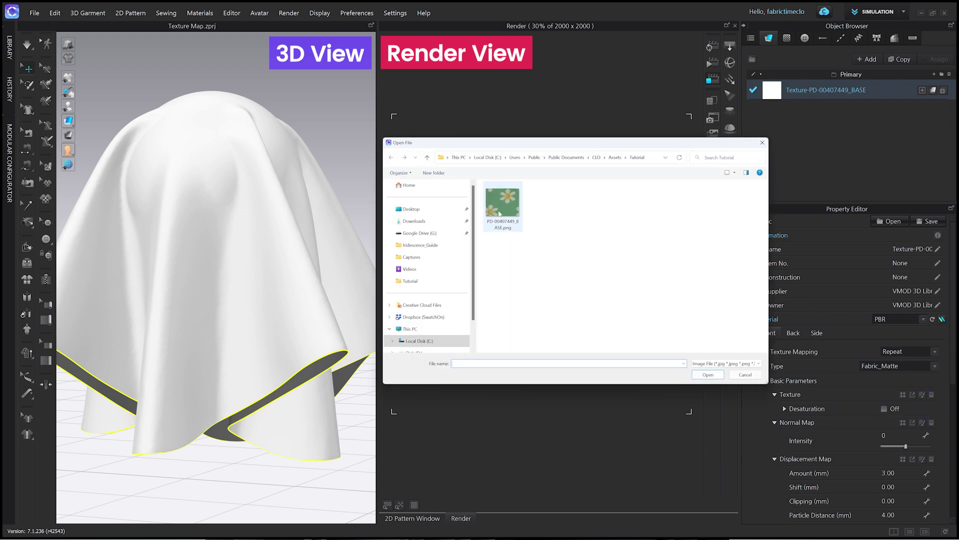
Load PD-00407449_BASE.png as the fabric texture to show the green daisy knit
double_click(502, 205)
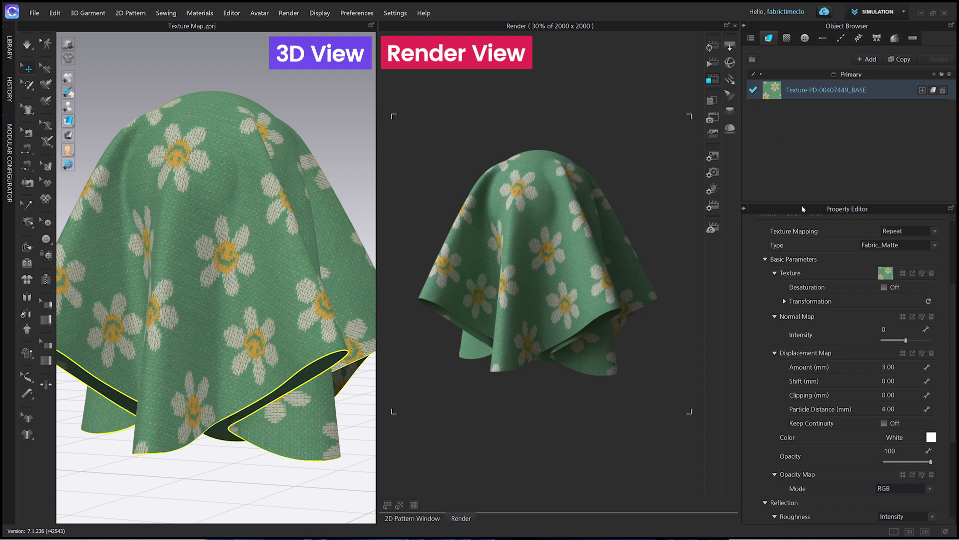
click(931, 438)
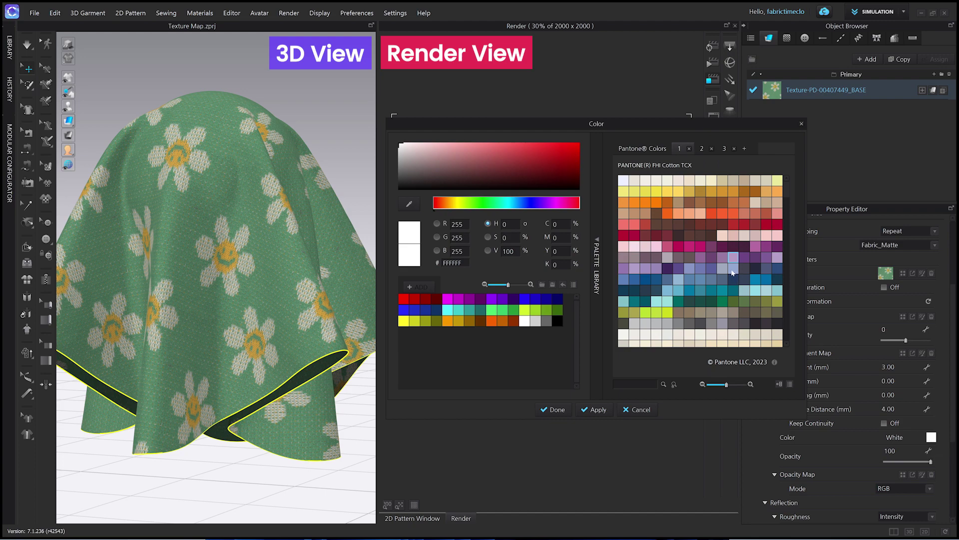
click(733, 270)
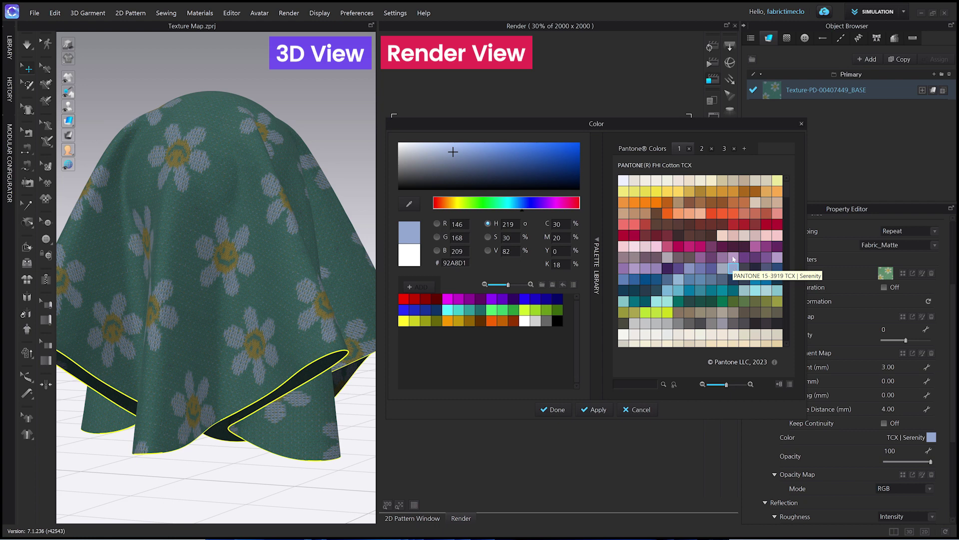
click(733, 257)
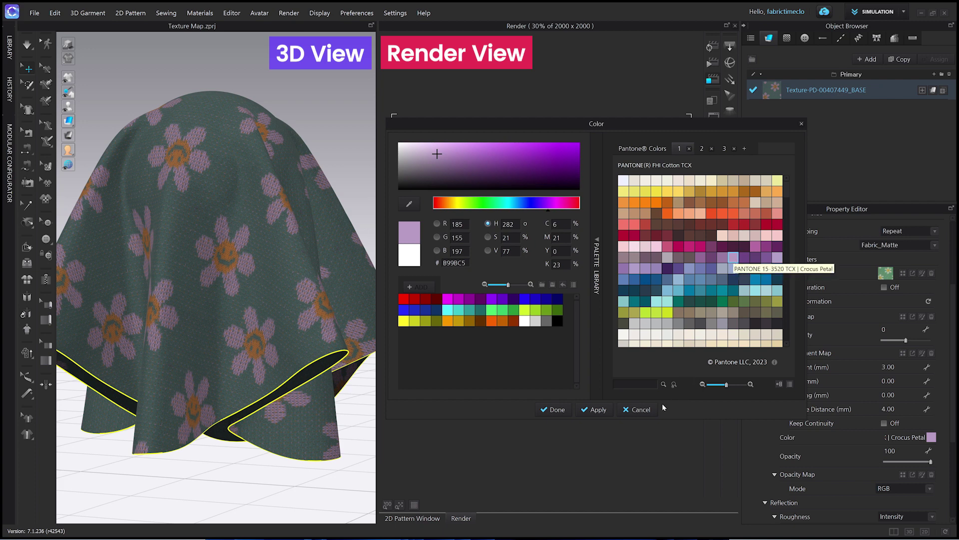
click(650, 409)
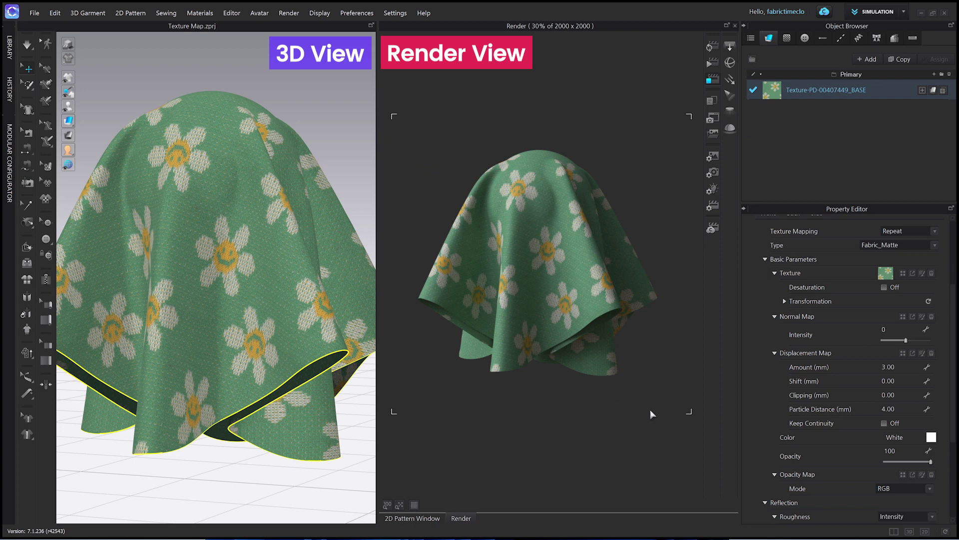
Turn on texture Desaturation so the daisy knit turns grey and white
click(884, 288)
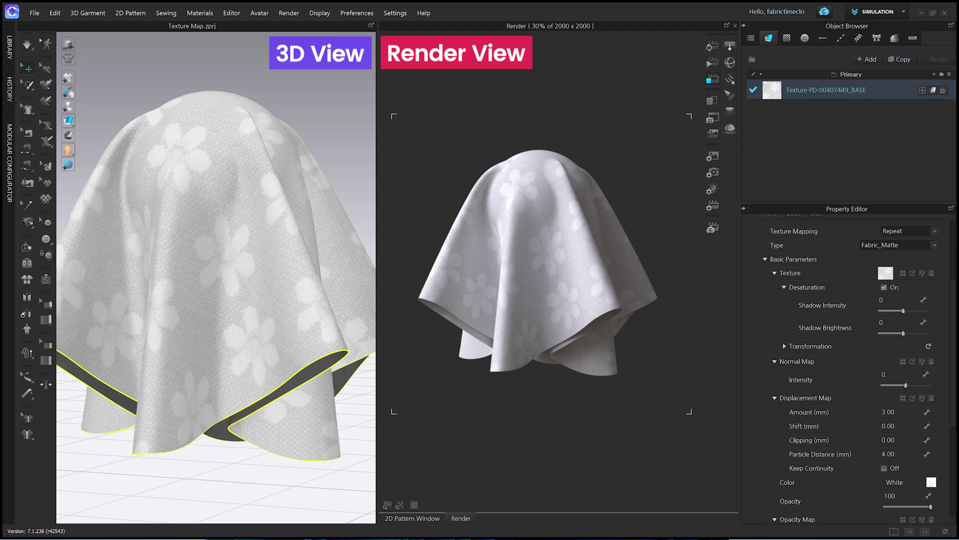
click(931, 482)
Preview the Serenity and Crocus Petal swatches, then cancel to keep the fabric colour White
click(733, 269)
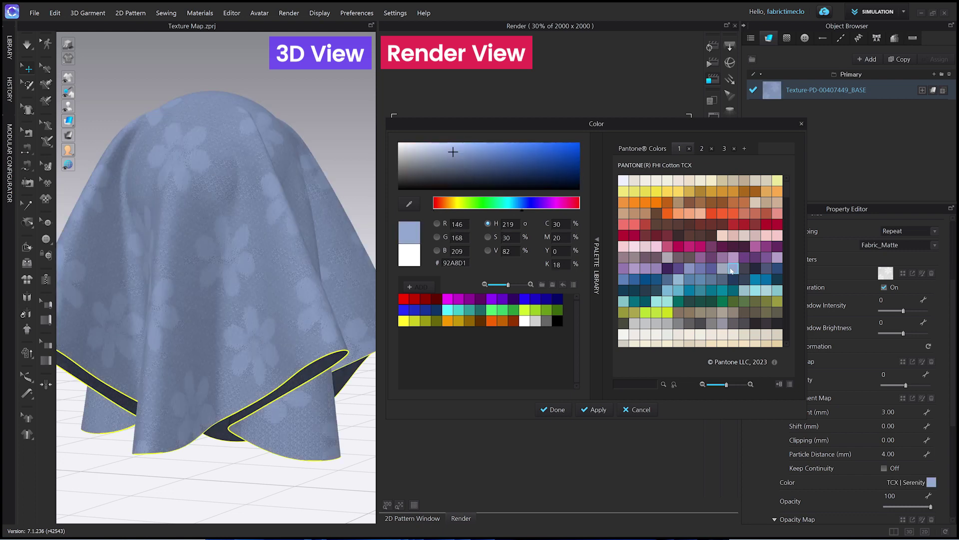
click(734, 258)
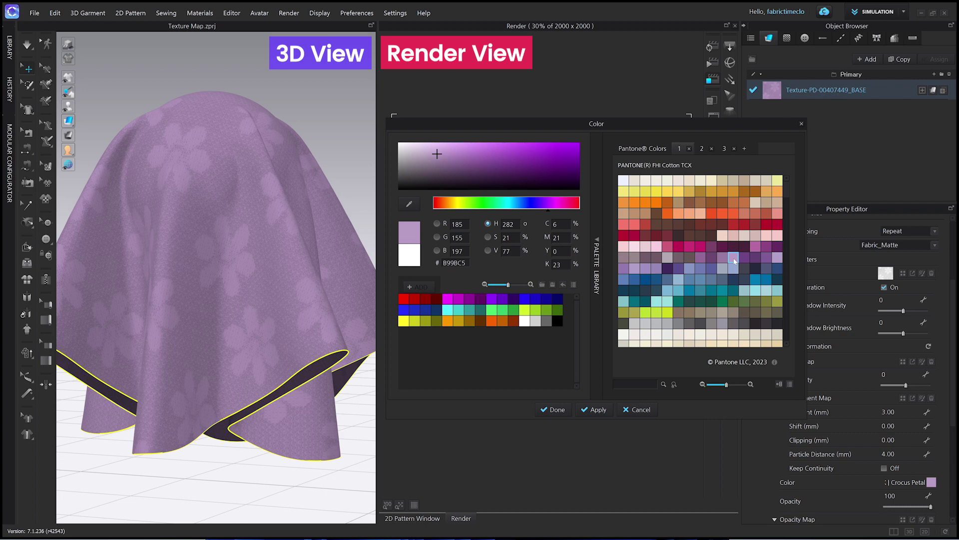
click(651, 409)
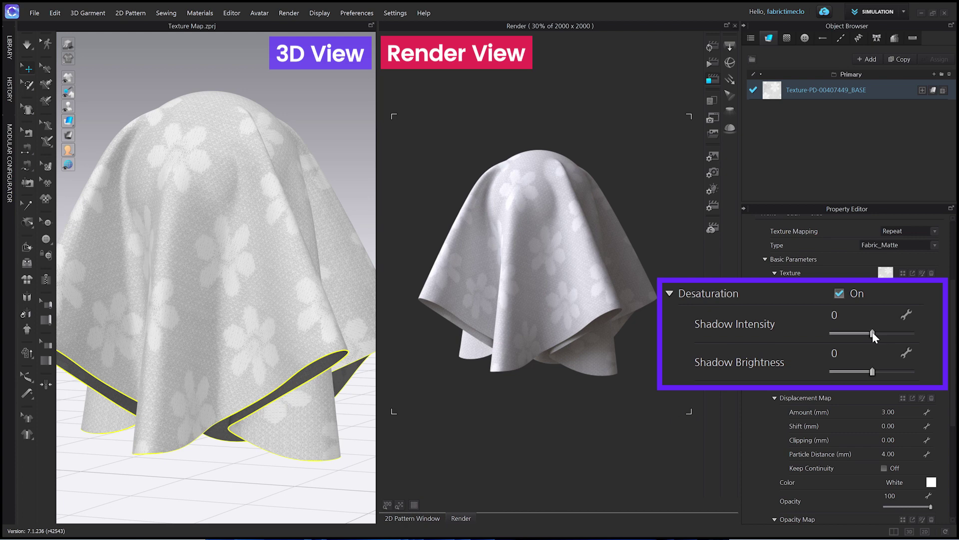
Adjust desaturation shadow values, ending with Shadow Brightness 50 and Shadow Intensity 0
drag(873, 334, 925, 335)
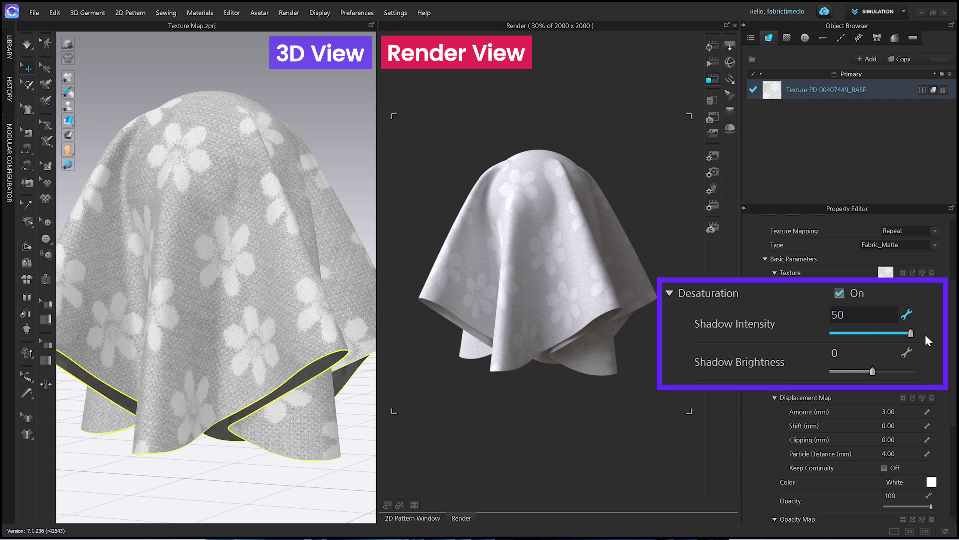
click(710, 81)
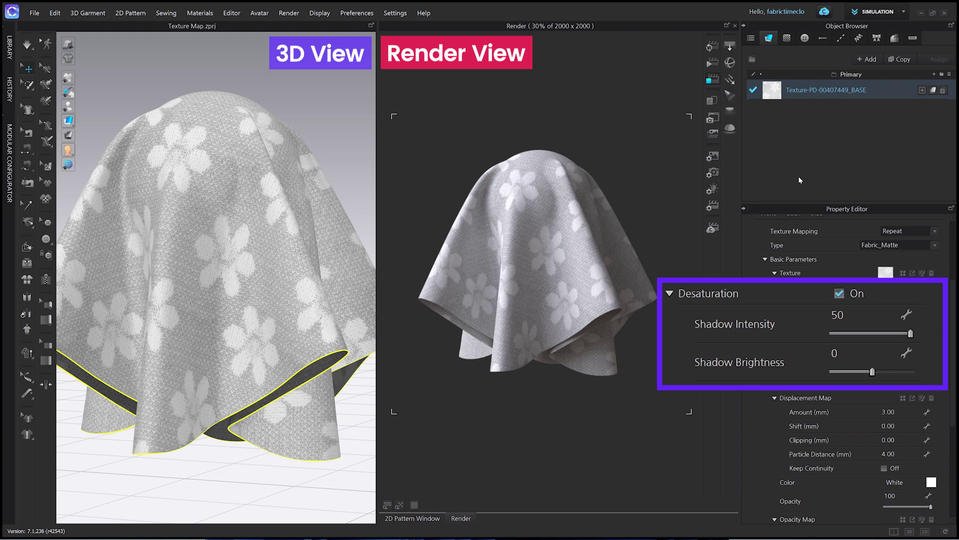
click(828, 314)
text(-)
key(Return)
click(712, 79)
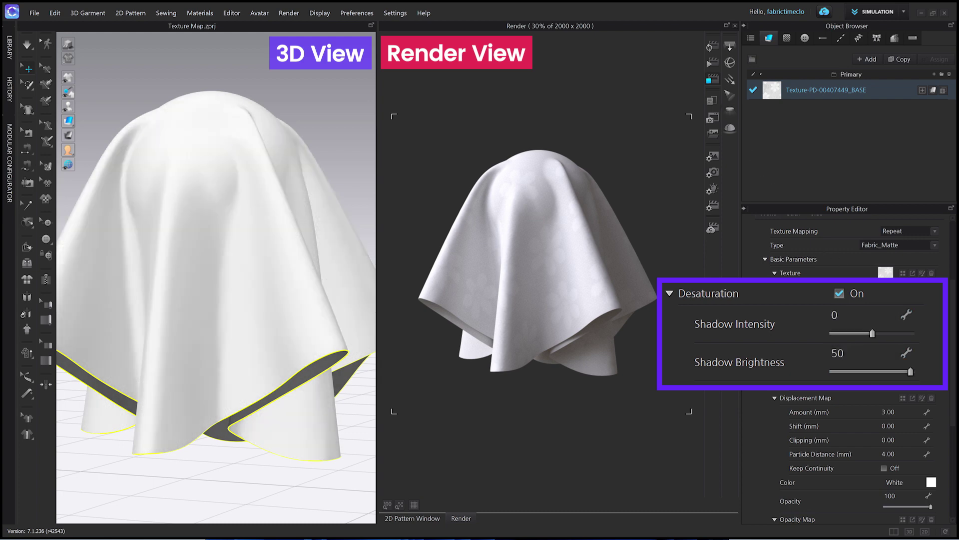
Try Shadow Brightness -50 and 0, then settle on Shadow Intensity 38 and Brightness -15
click(711, 48)
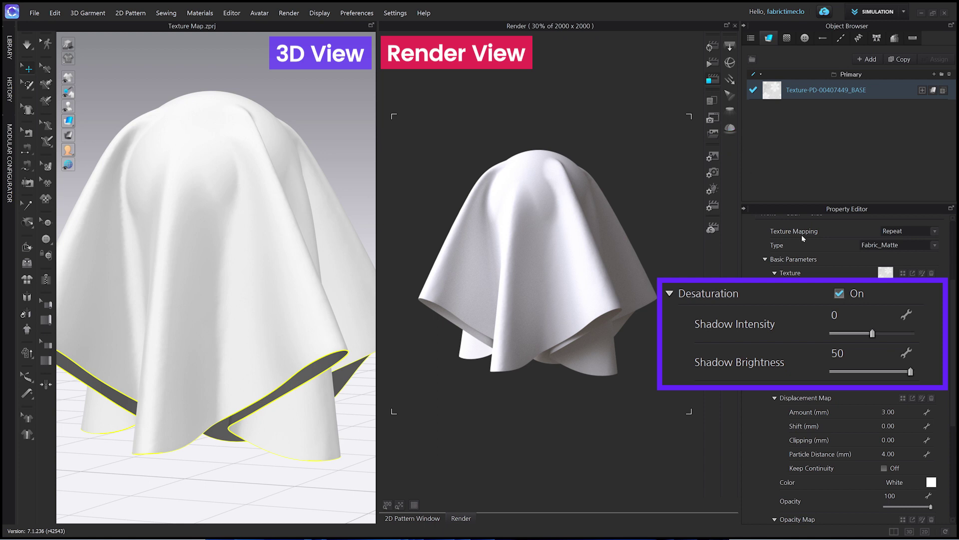
double_click(837, 352)
text(-50)
key(Return)
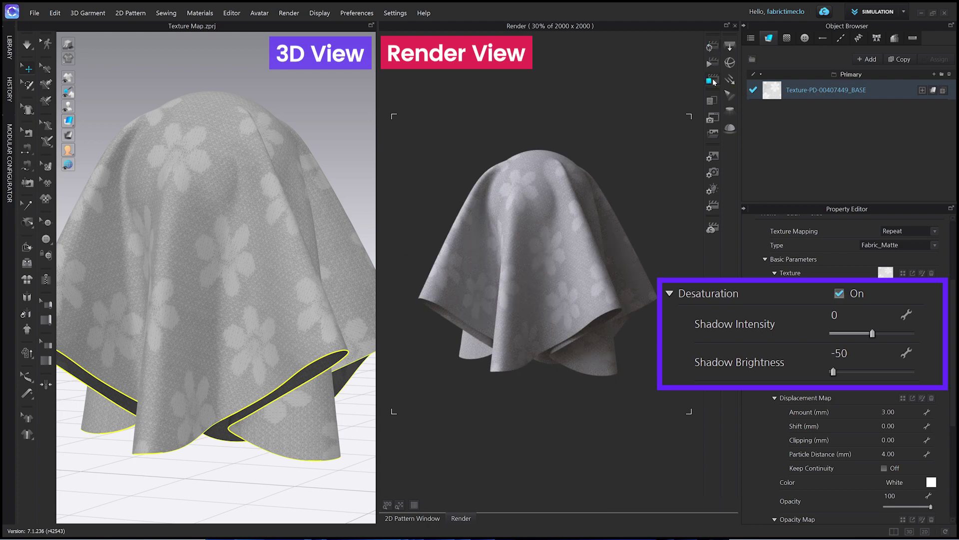
double_click(838, 353)
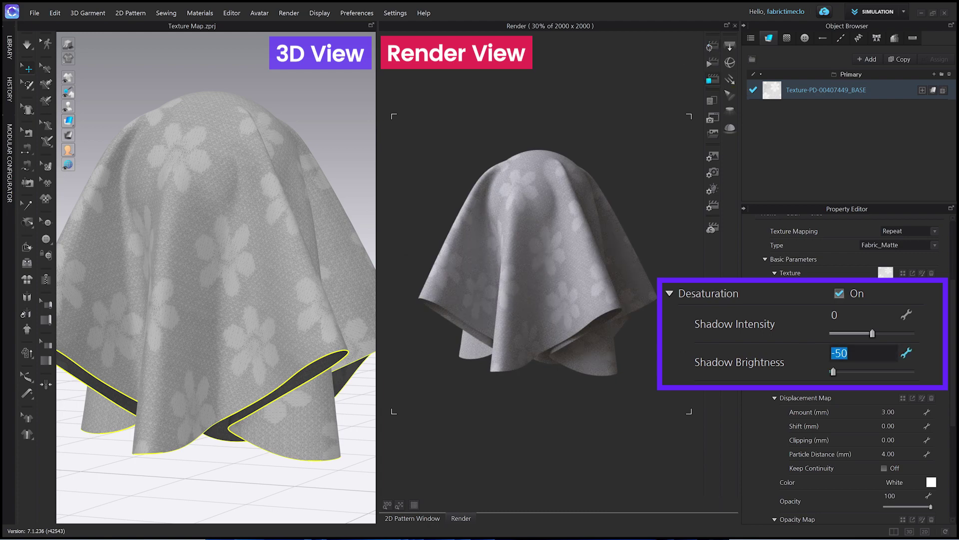
text(0)
key(Return)
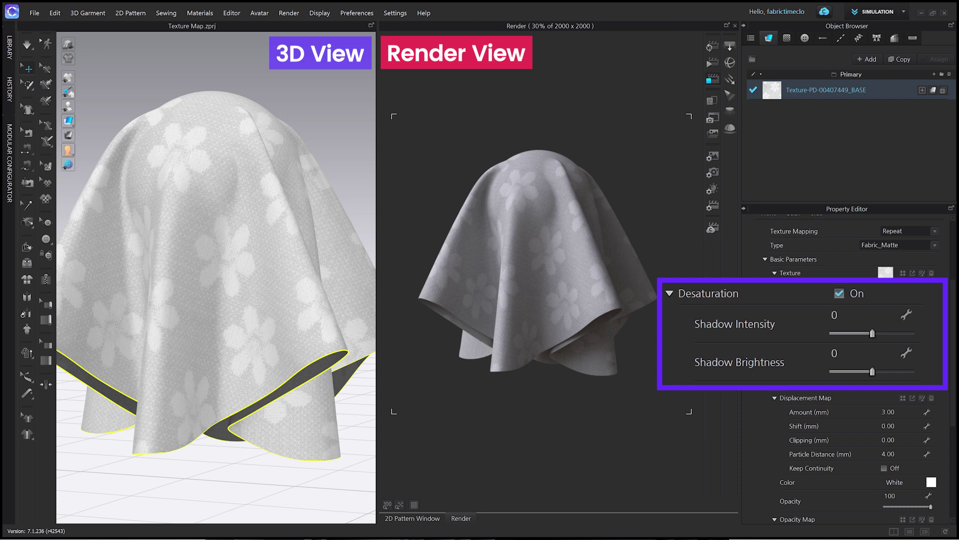
drag(873, 333, 902, 334)
mouse_move(873, 371)
mouse_down()
mouse_move(849, 372)
mouse_move(860, 373)
mouse_up()
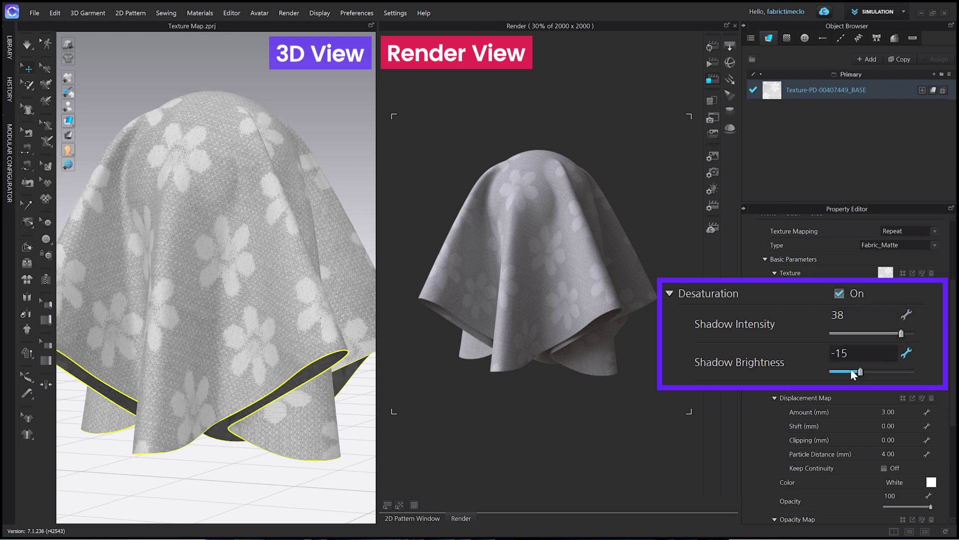
Tint the fabric Pantone Crocus Petal and render the purple daisy cloth
scroll(884, 344, down, 3)
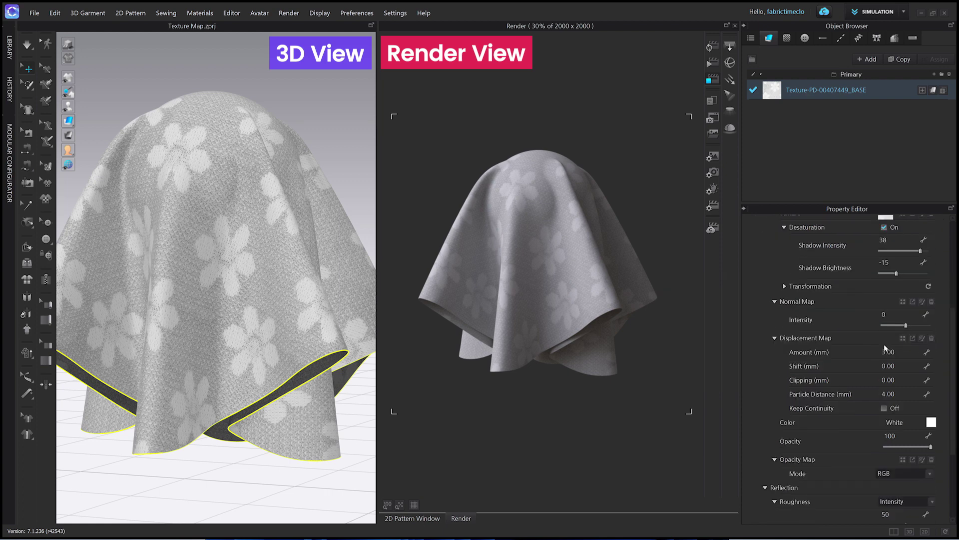
click(931, 422)
click(734, 267)
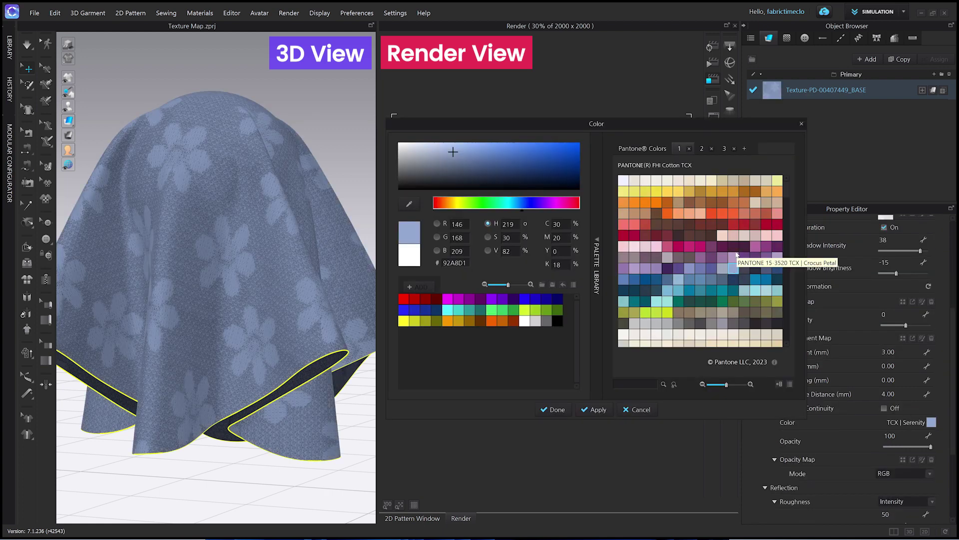
click(734, 257)
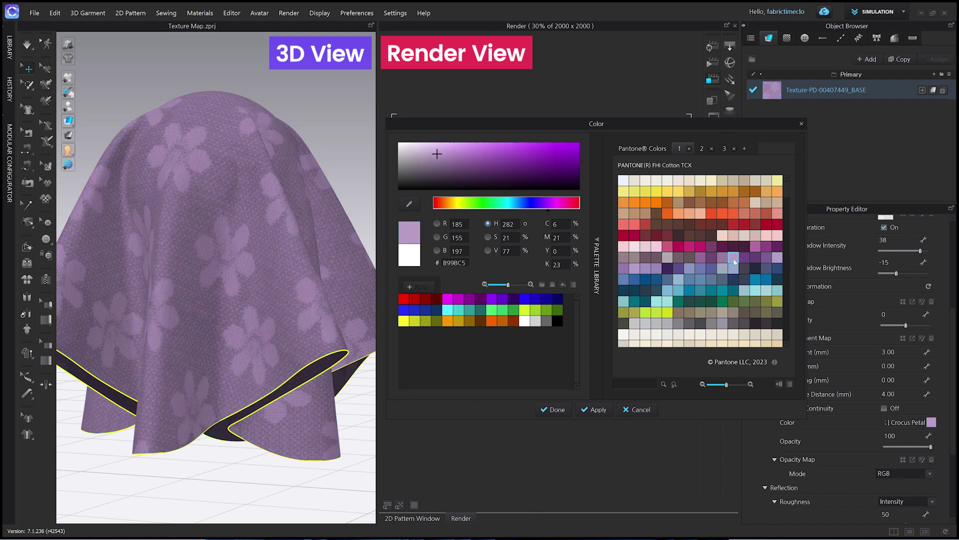
click(554, 409)
click(712, 46)
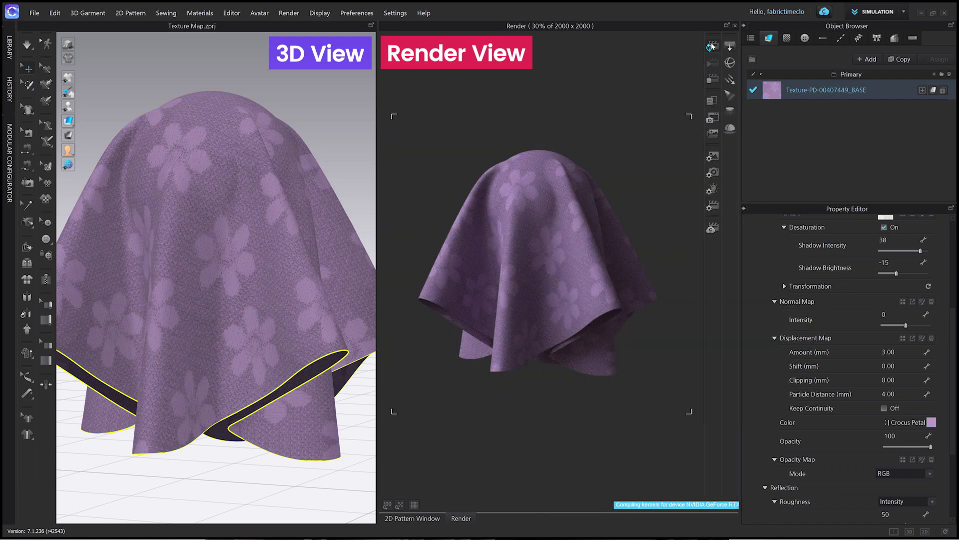